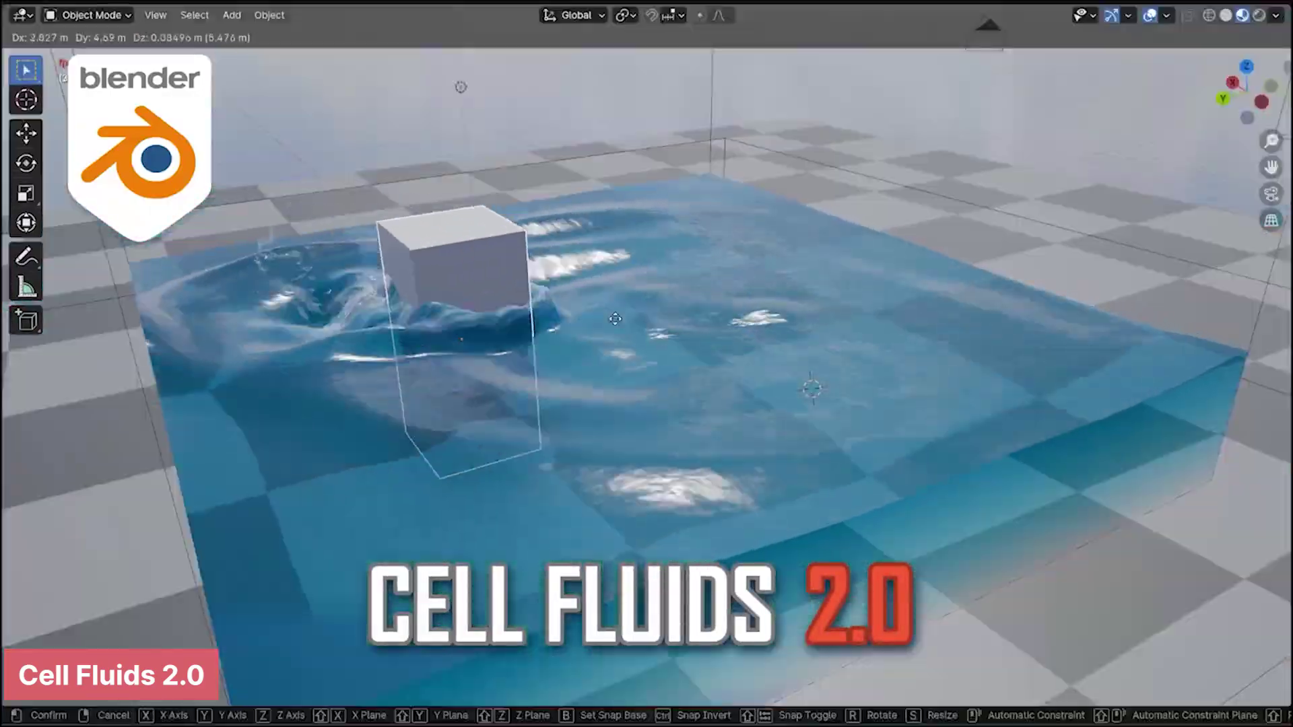
# Drag the cube rightward through the Cell Fluids water in the tank
pyautogui.moveTo(463, 318); pyautogui.dragTo(903, 338)
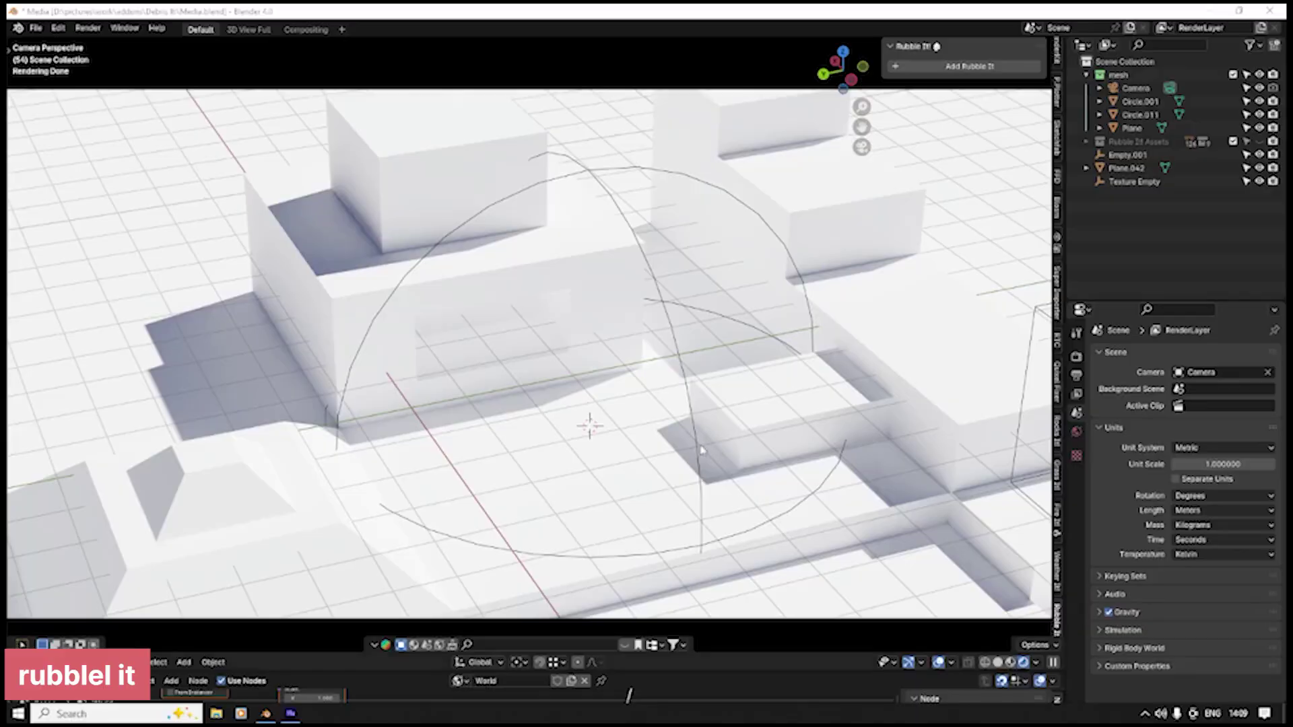
# Move Plane into Collection 3 and add a Rubble It object using Collection 3 geometry
pyautogui.press('Return')
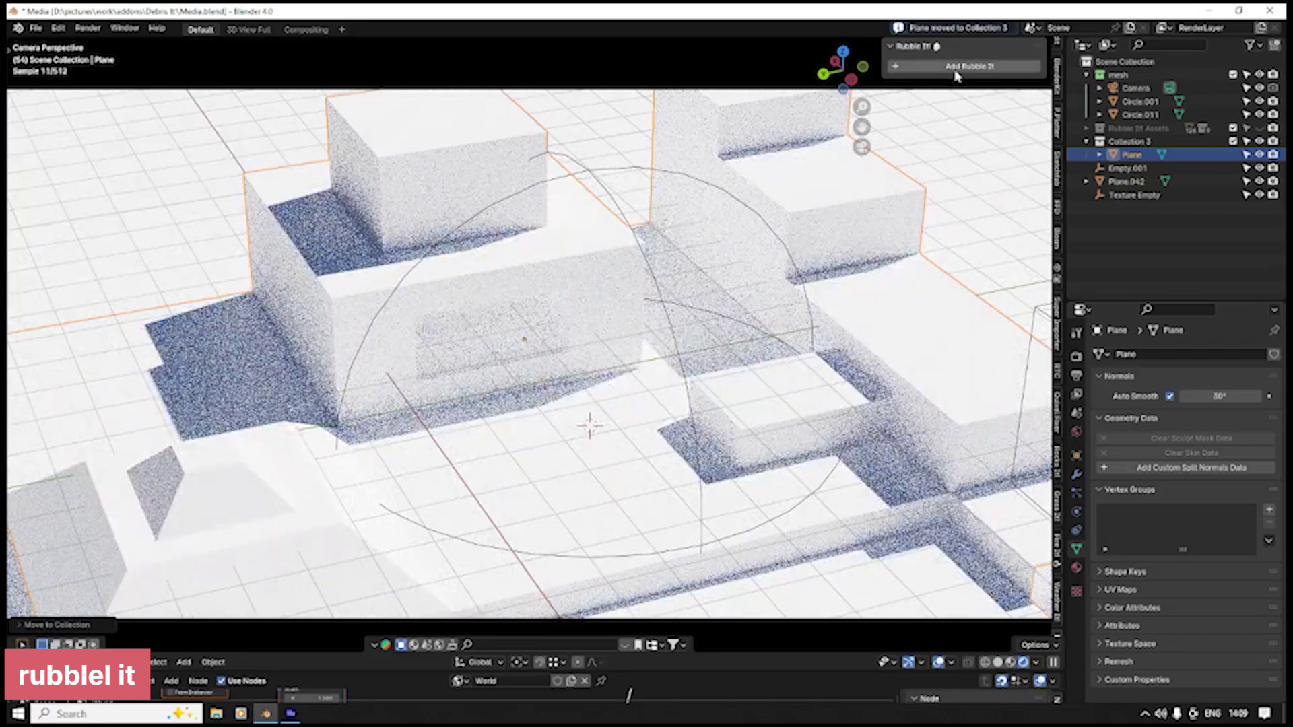
pyautogui.click(956, 67)
pyautogui.click(1076, 476)
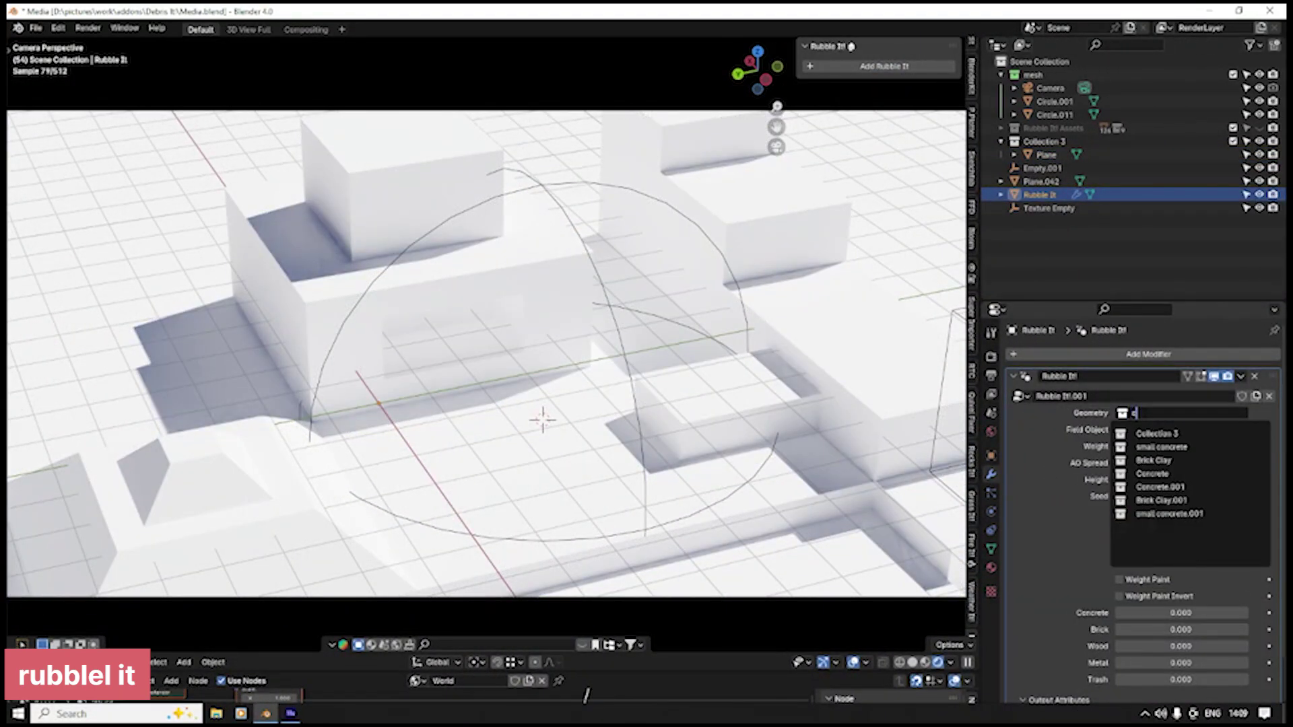
pyautogui.click(1149, 435)
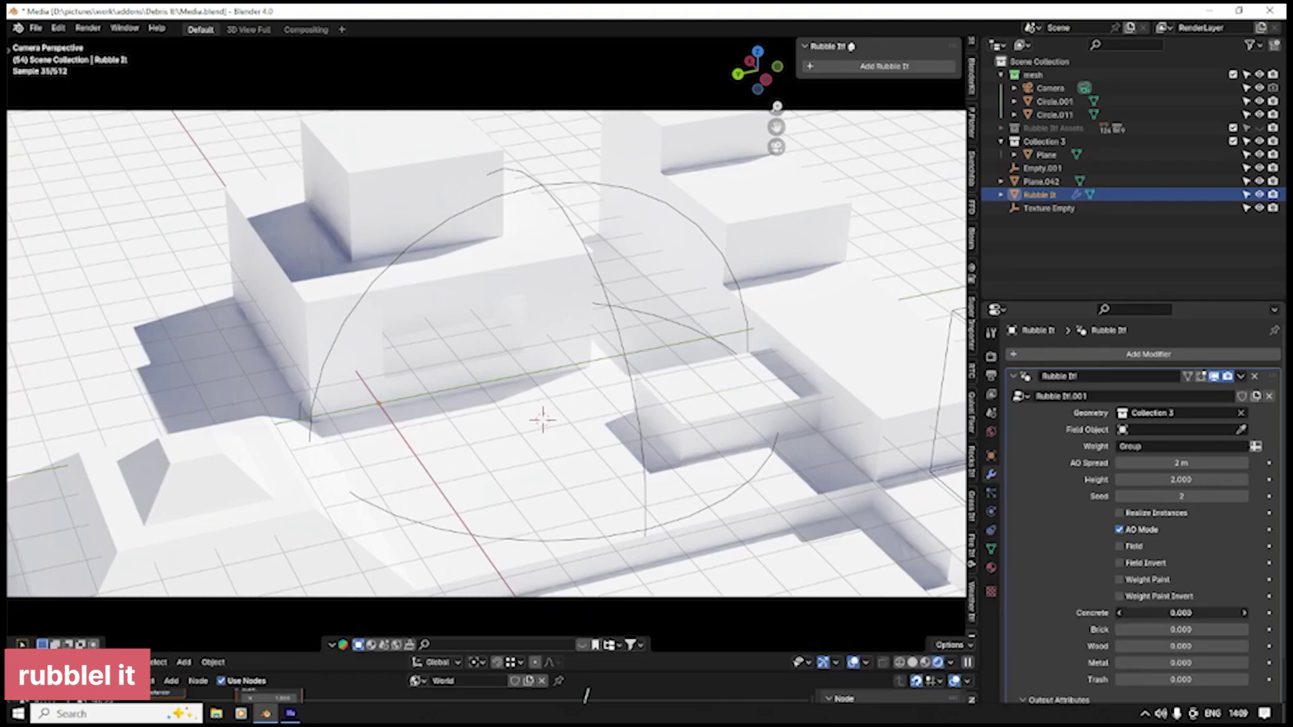
# Raise the concrete rubble amount to 2.130 and widen AO spread to 2.59 m
pyautogui.moveTo(1158, 615); pyautogui.dragTo(1161, 615)
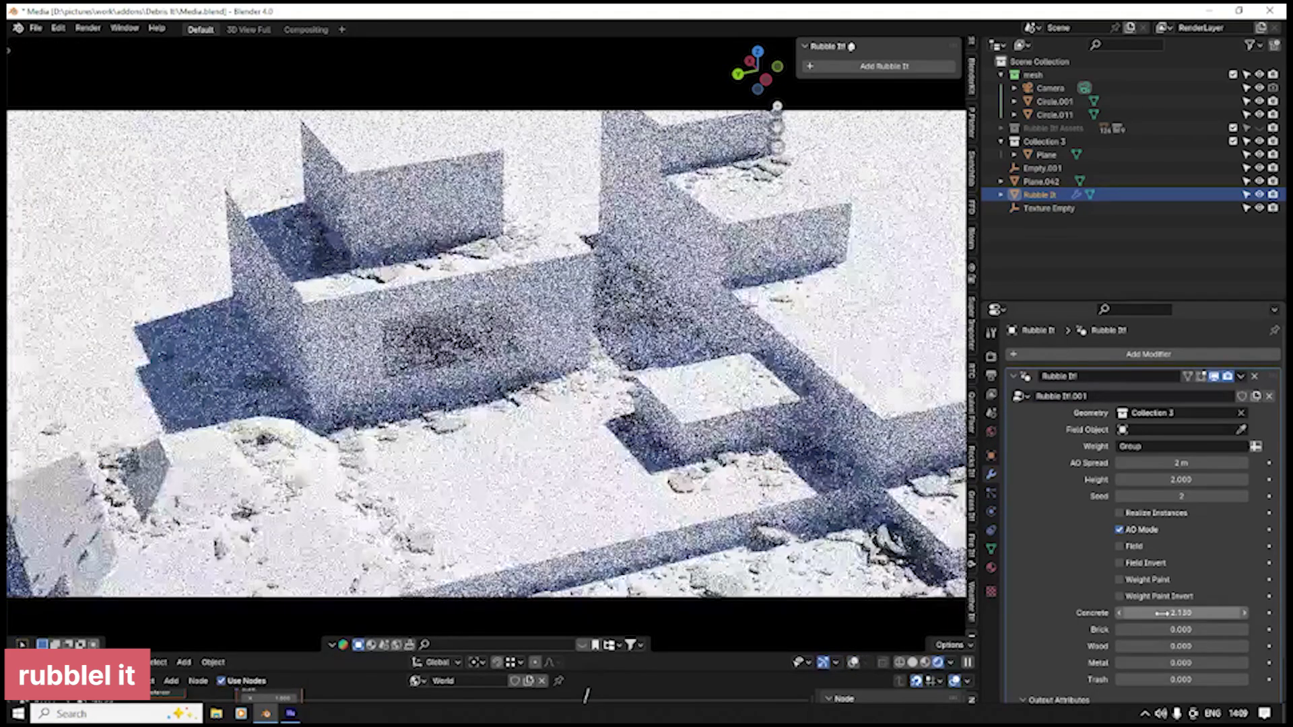
pyautogui.moveTo(1165, 465); pyautogui.dragTo(1206, 465)
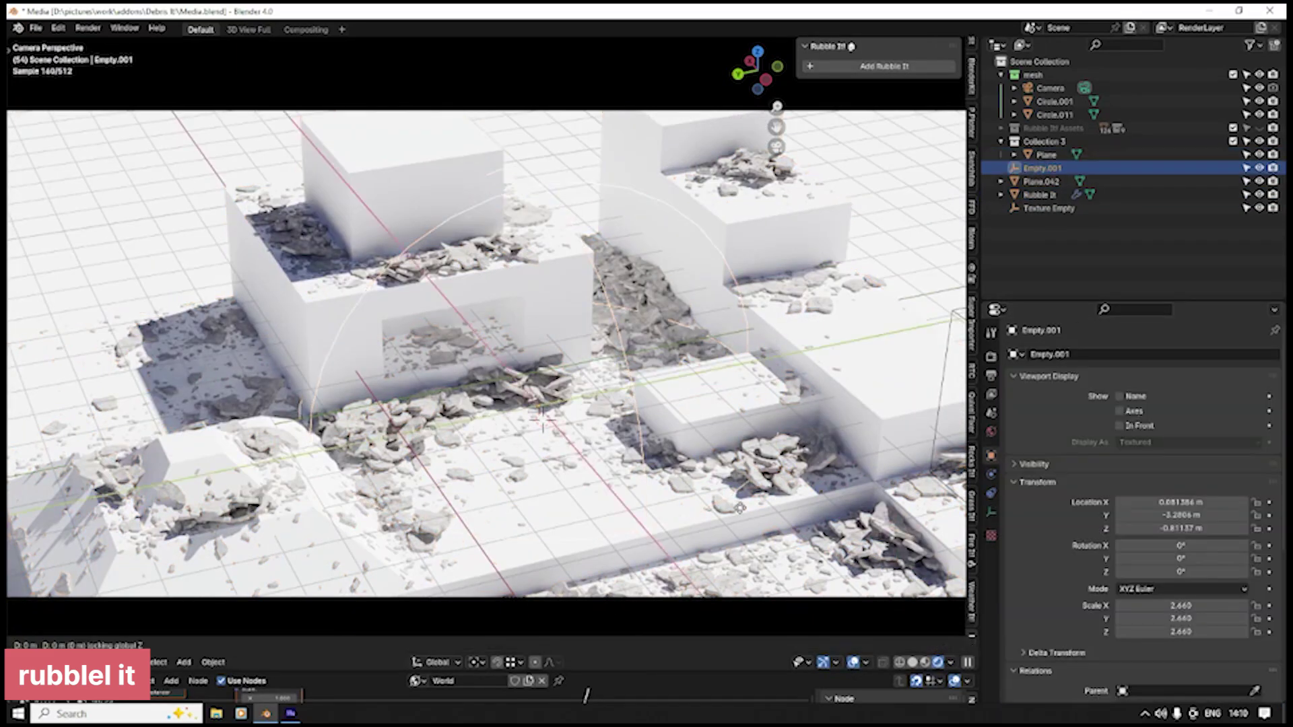
pyautogui.click(523, 394)
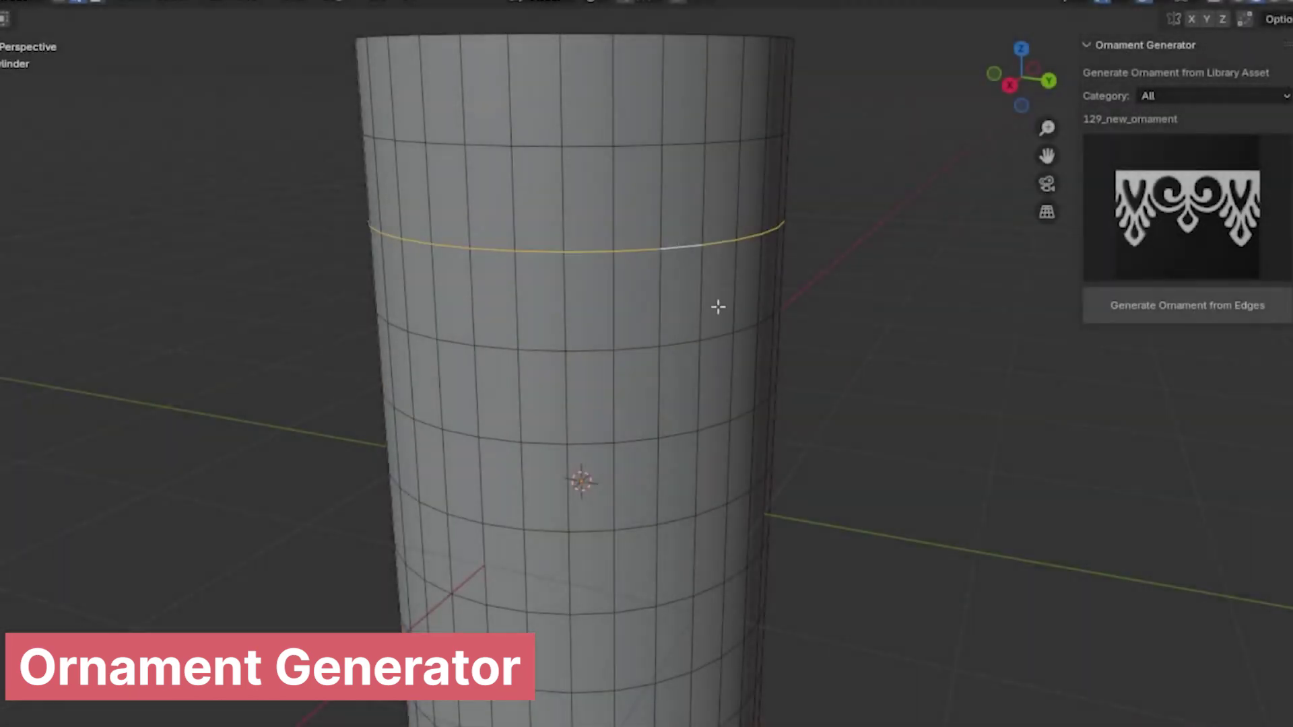
# Orbit the viewport to look down on the cylinder with its ornament rings
pyautogui.moveTo(716, 306); pyautogui.dragTo(828, 382, button='middle')
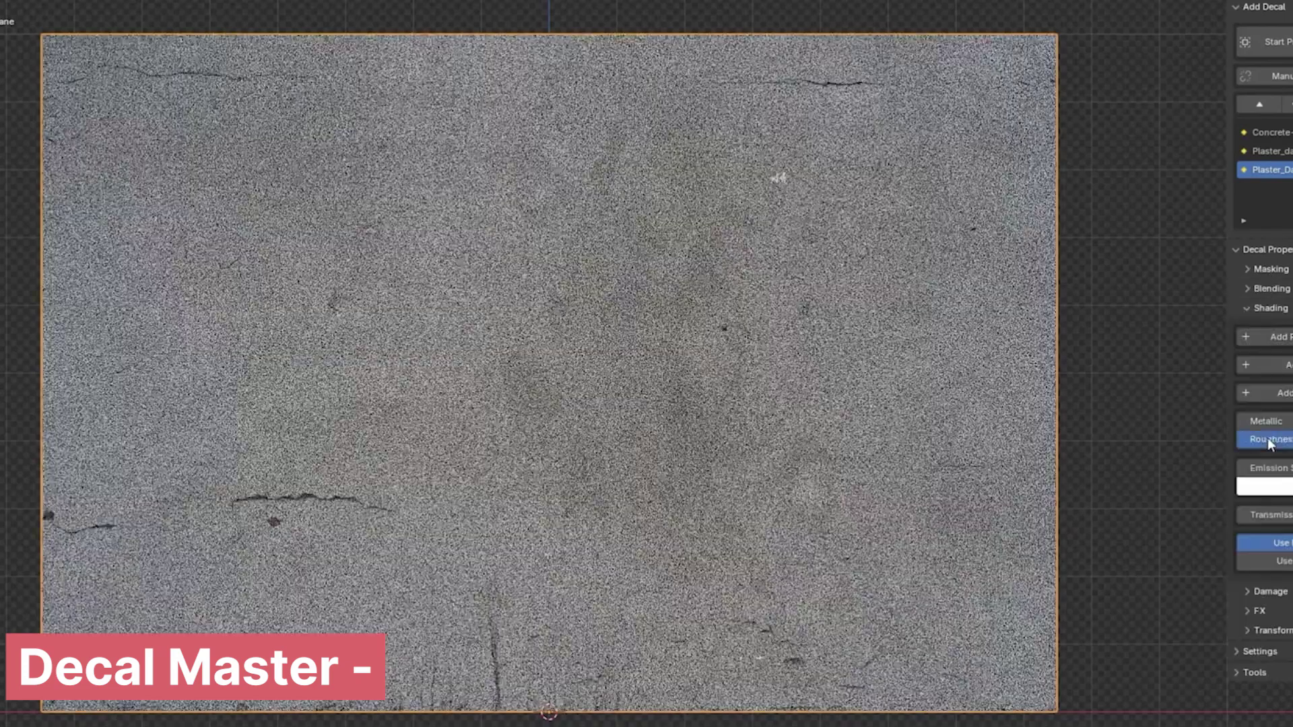
# Turn on the Bump toggle for the peeling plaster decal on the concrete plane
pyautogui.click(1262, 563)
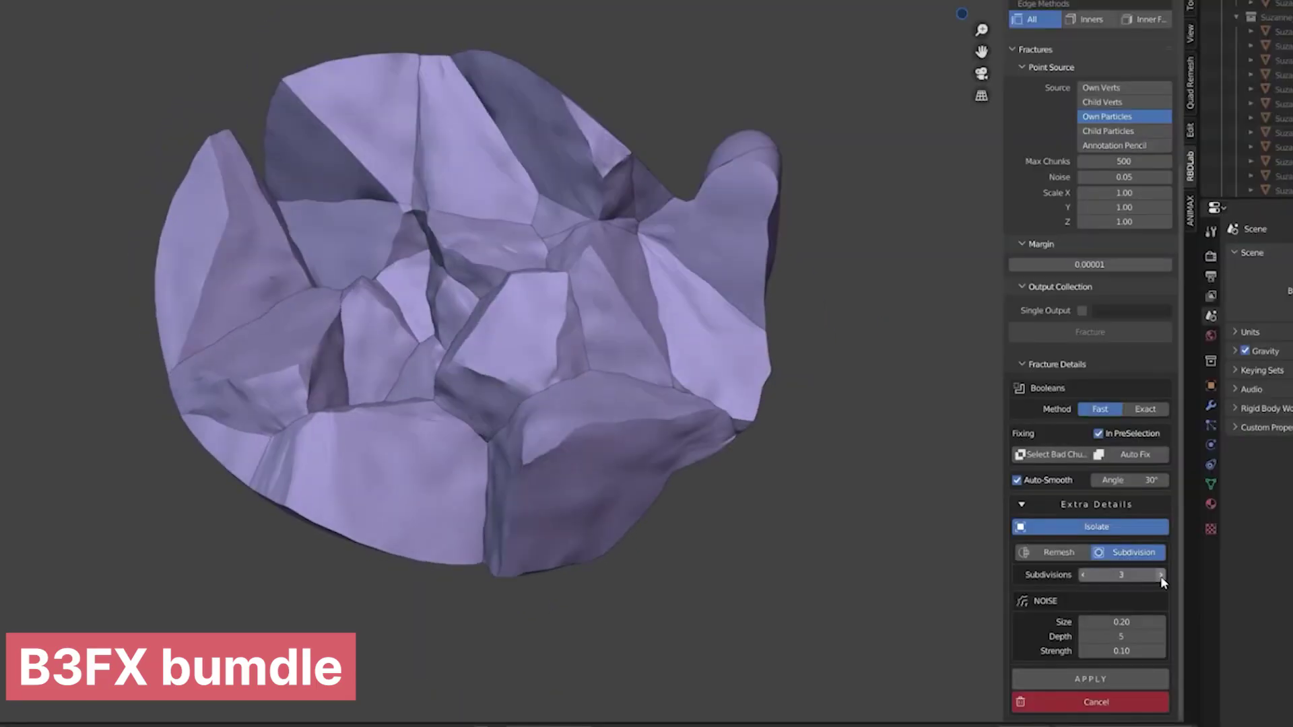
# Increase the monkey head fracture's Subdivisions in RBDLab from 3 to 4
pyautogui.click(1161, 576)
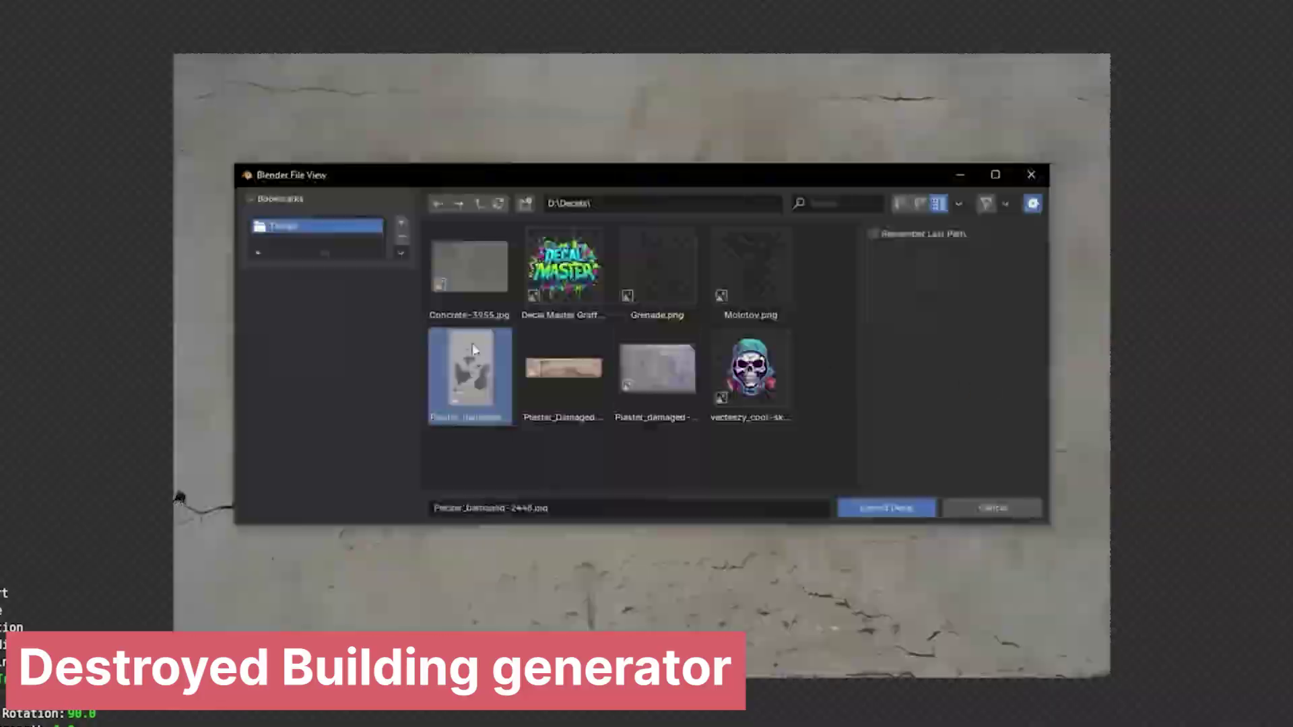
# Apply the cracked plaster decal, then a graffiti decal, to the wall
pyautogui.doubleClick(473, 349)
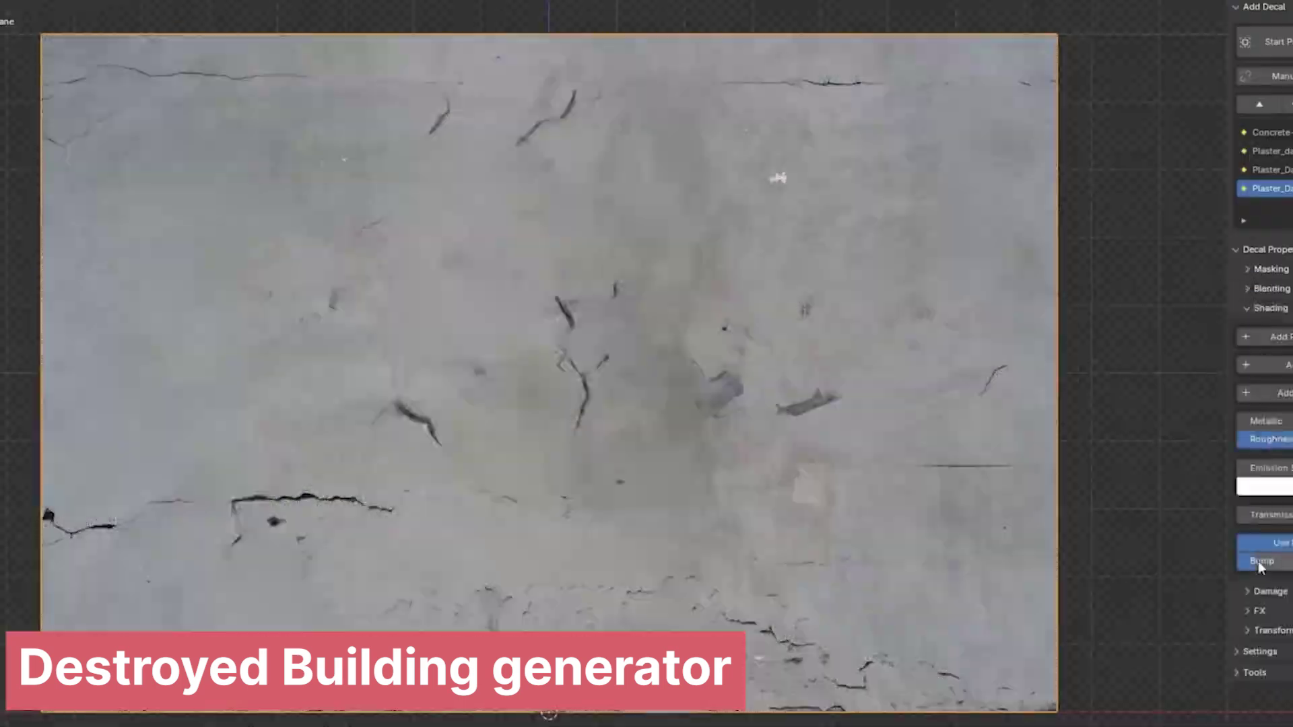
pyautogui.doubleClick(568, 270)
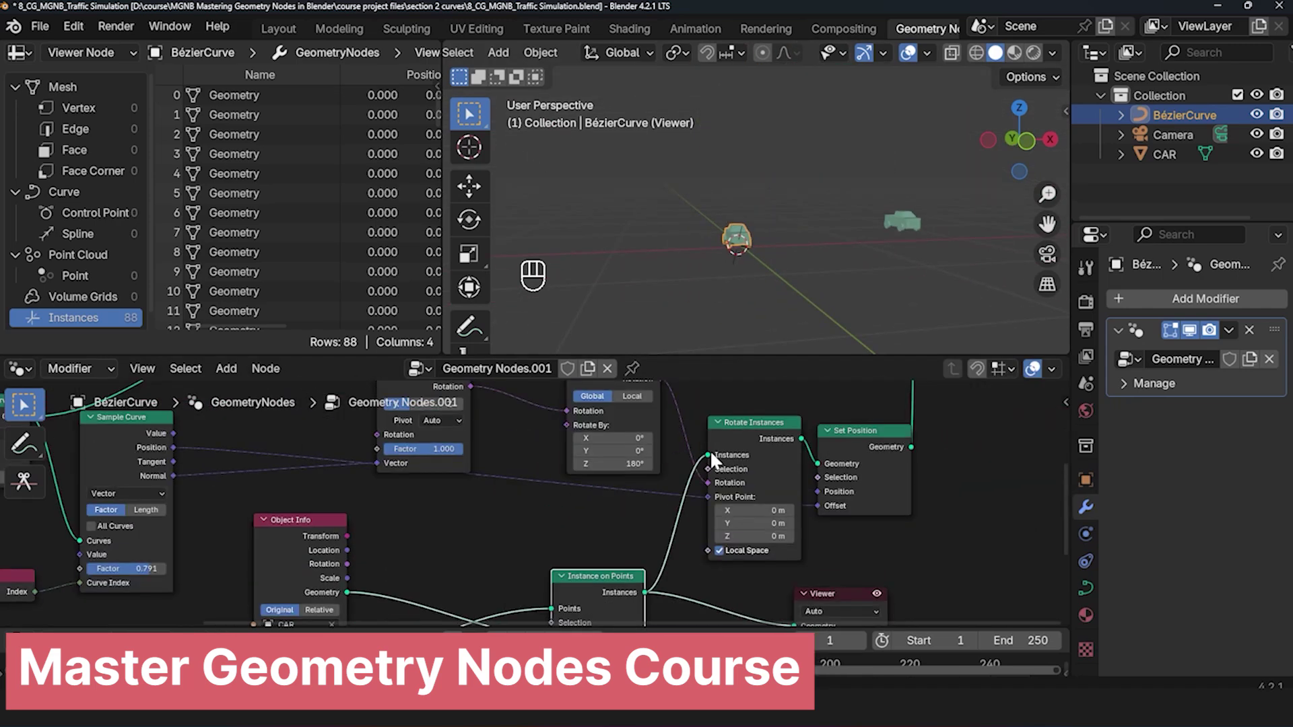
# Add a Random Value node and other nodes to the car-instancing node tree
pyautogui.hotkey('shift', 'a')
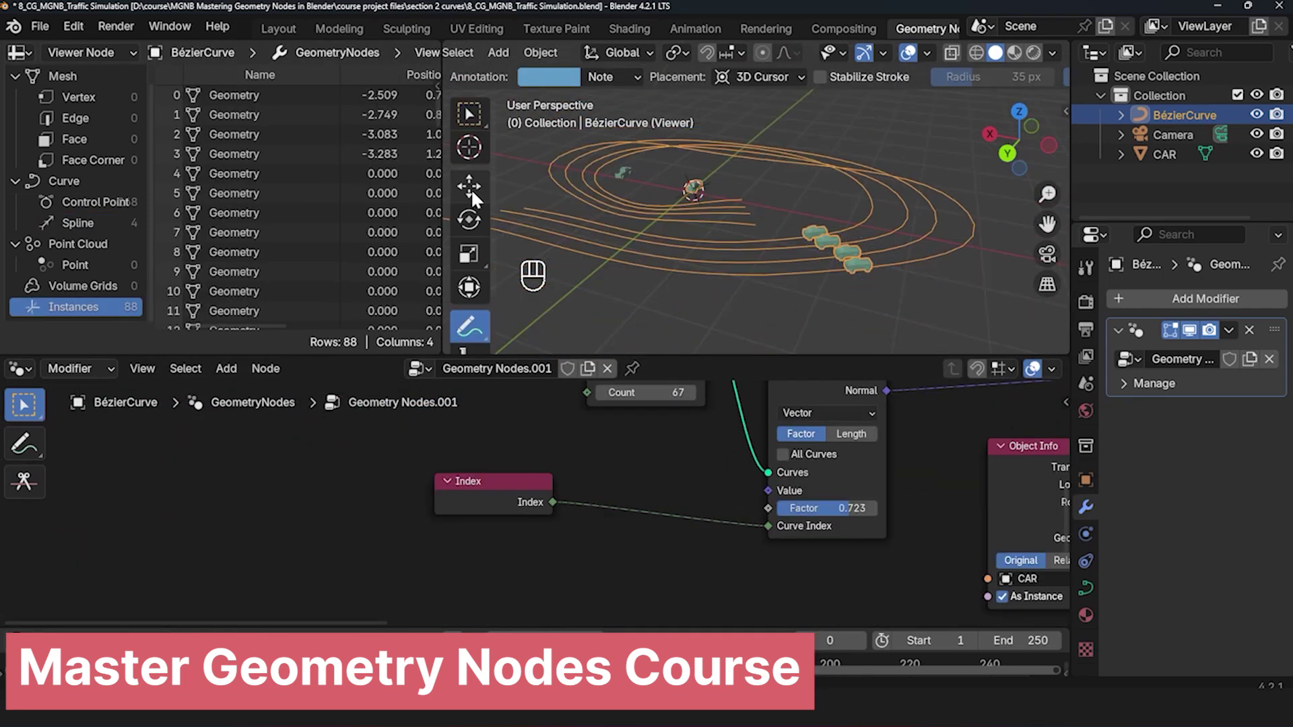
pyautogui.hotkey('shift', 'a')
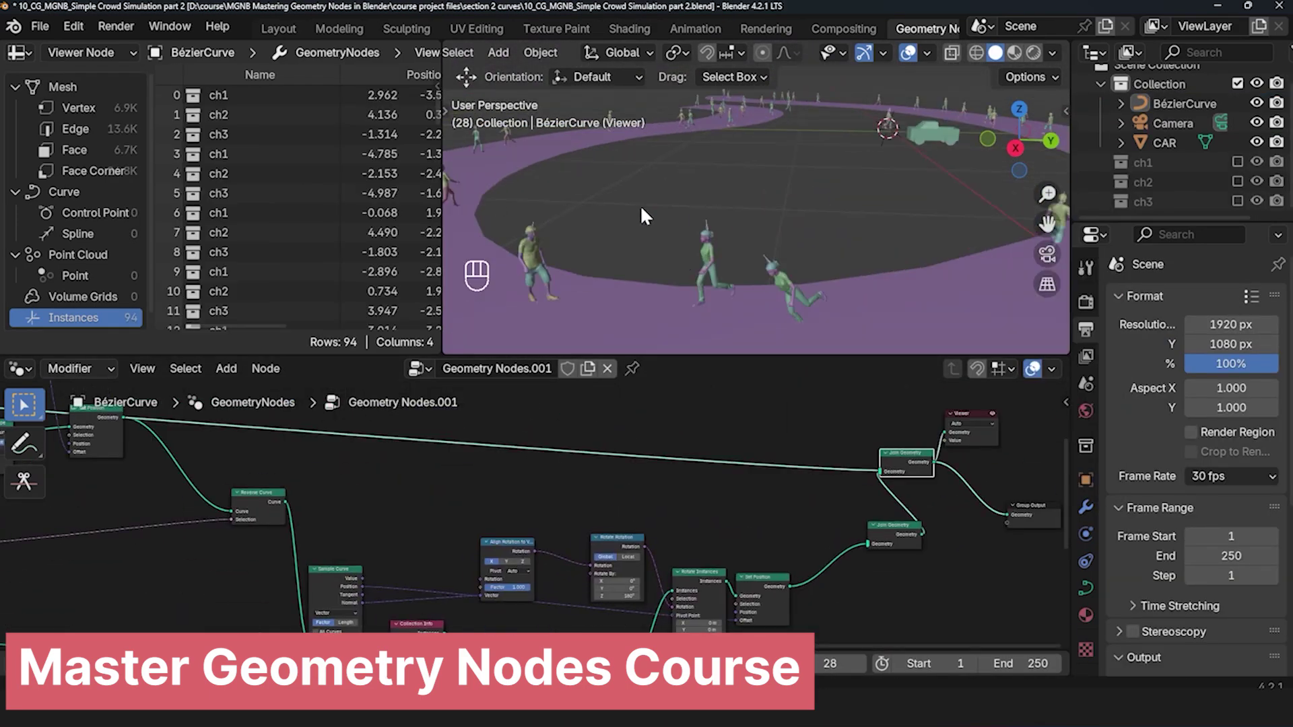
pyautogui.hotkey('shift', 'a')
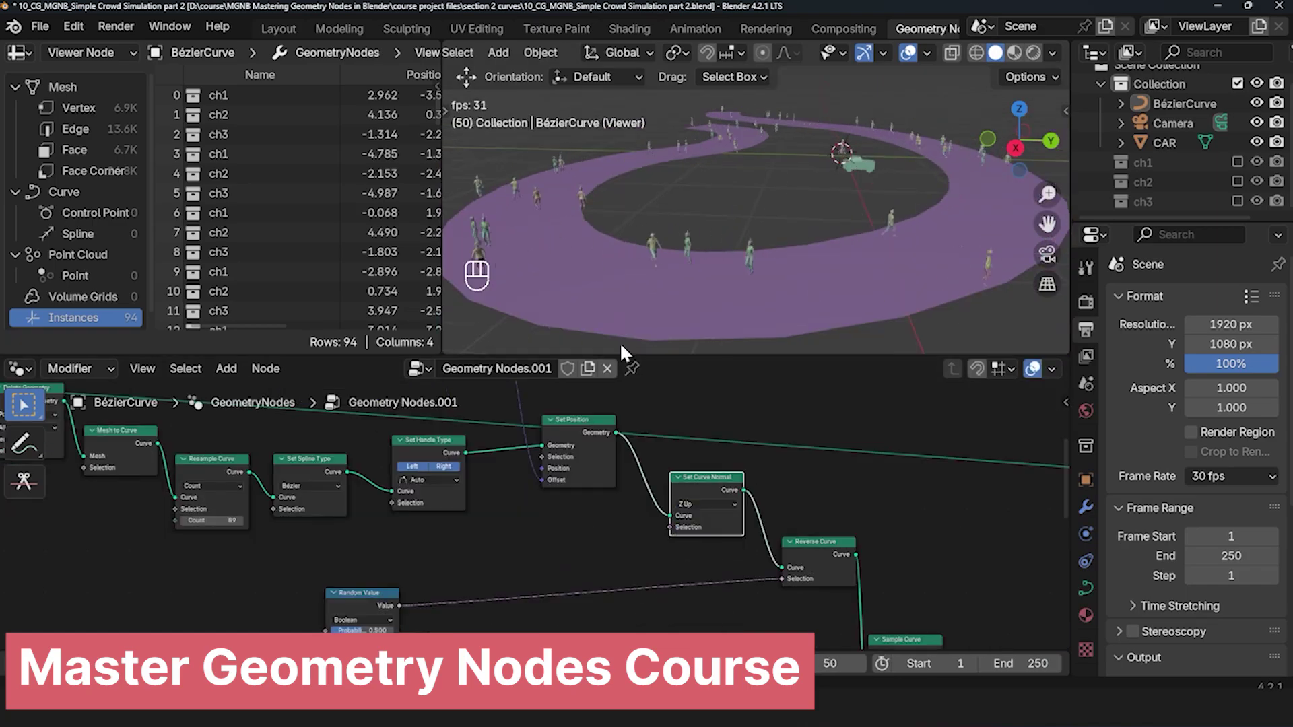
pyautogui.hotkey('ctrl', 'z')
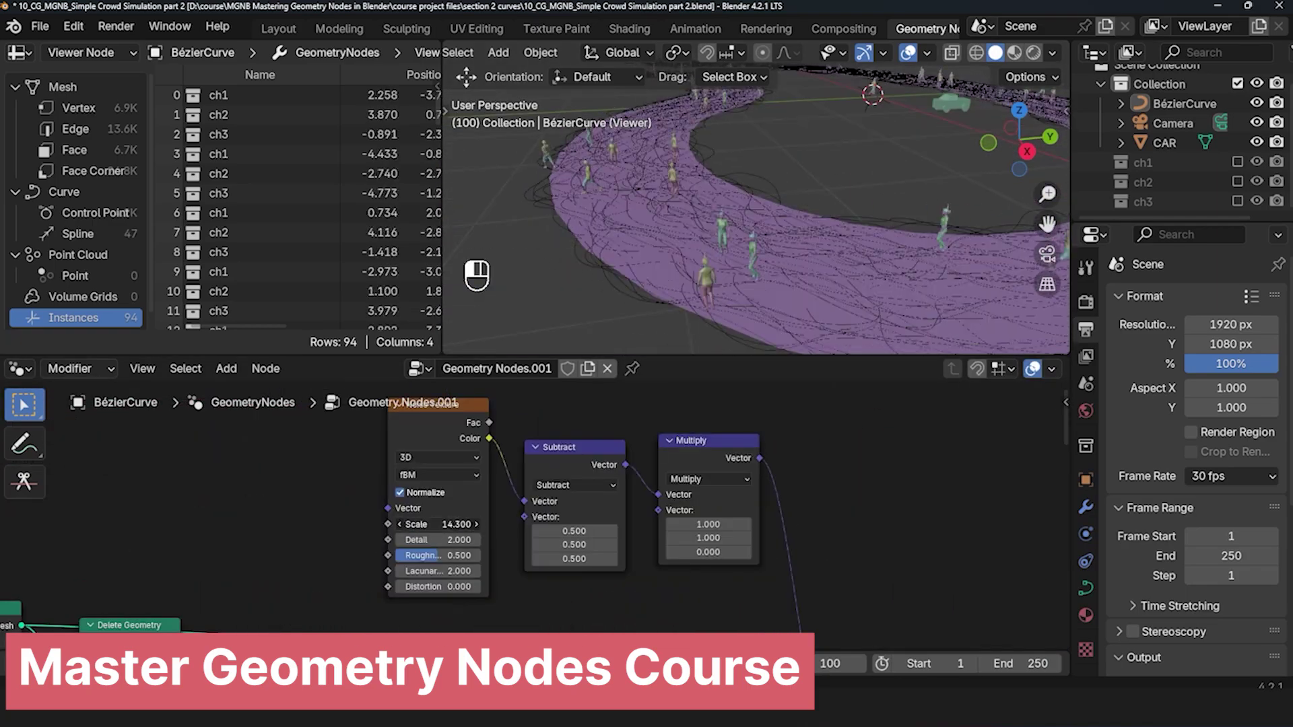
# Play the crowd animation and view it from the top (Numpad 7)
pyautogui.press('space')
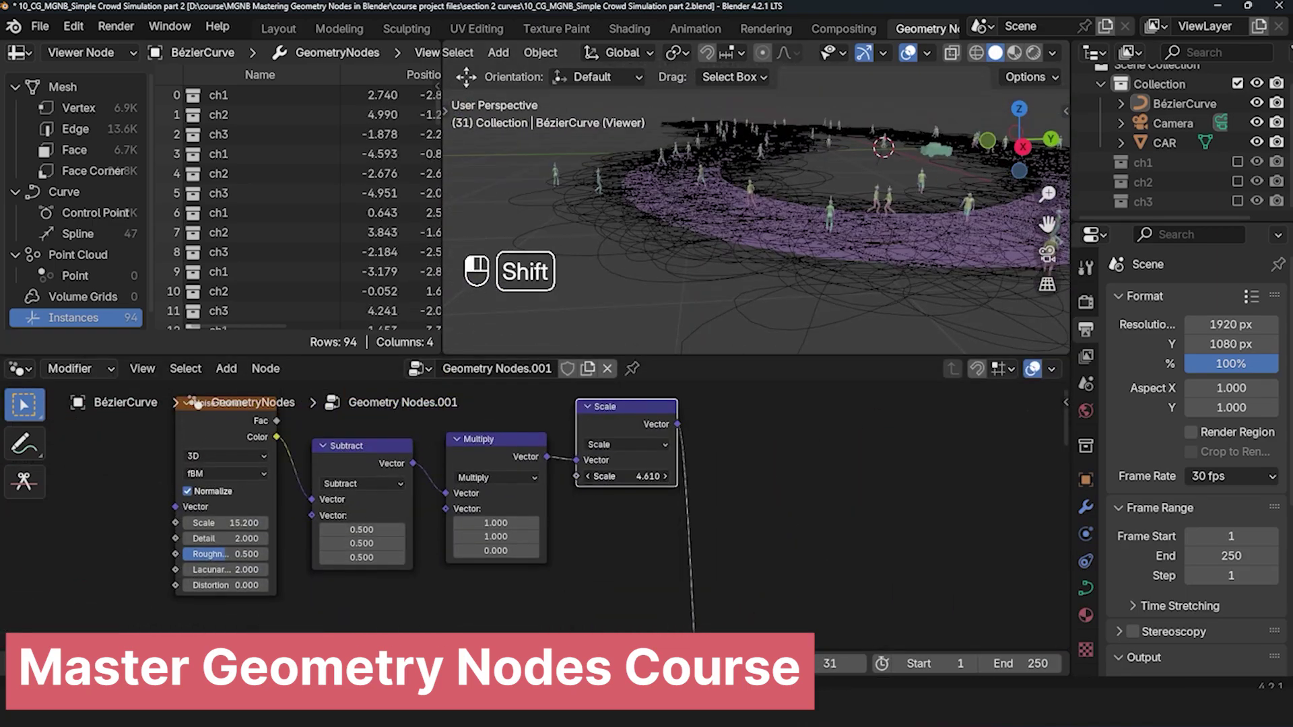
pyautogui.press('KP_7')
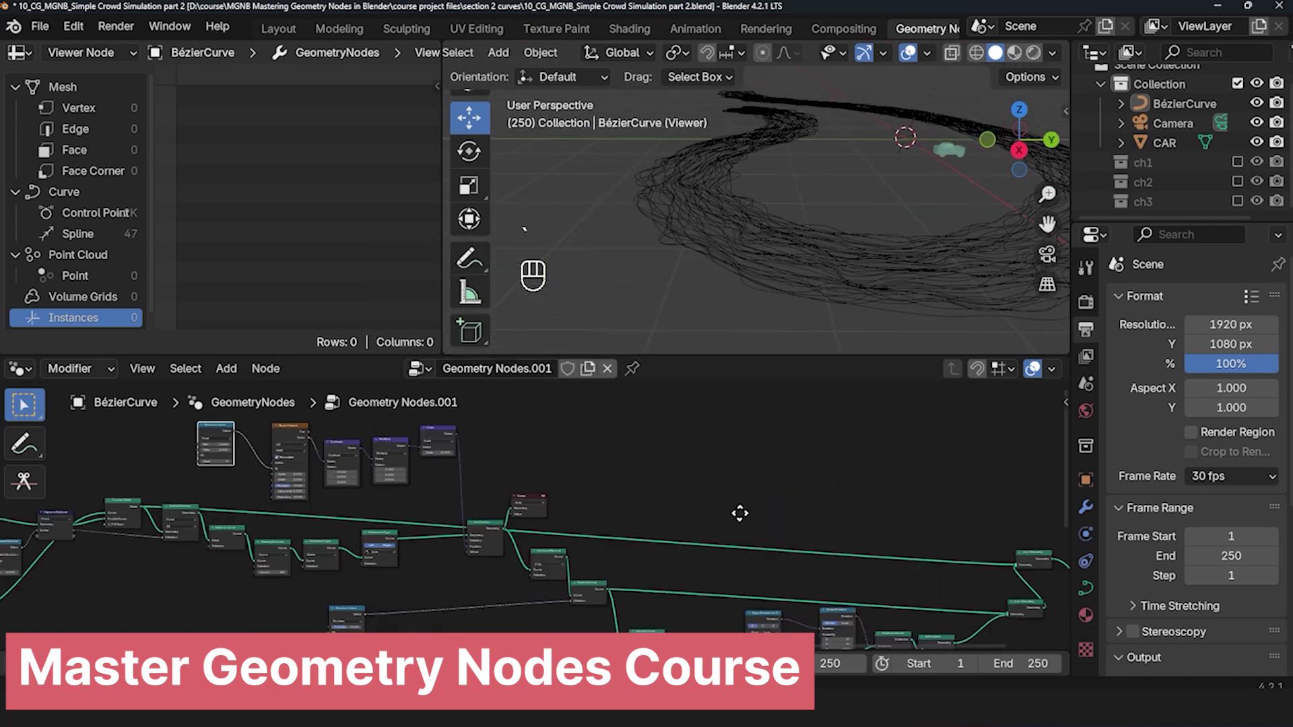
pyautogui.press('space')
pyautogui.press('space')
pyautogui.press('space')
pyautogui.press('space')
pyautogui.press('space')
pyautogui.press('space')
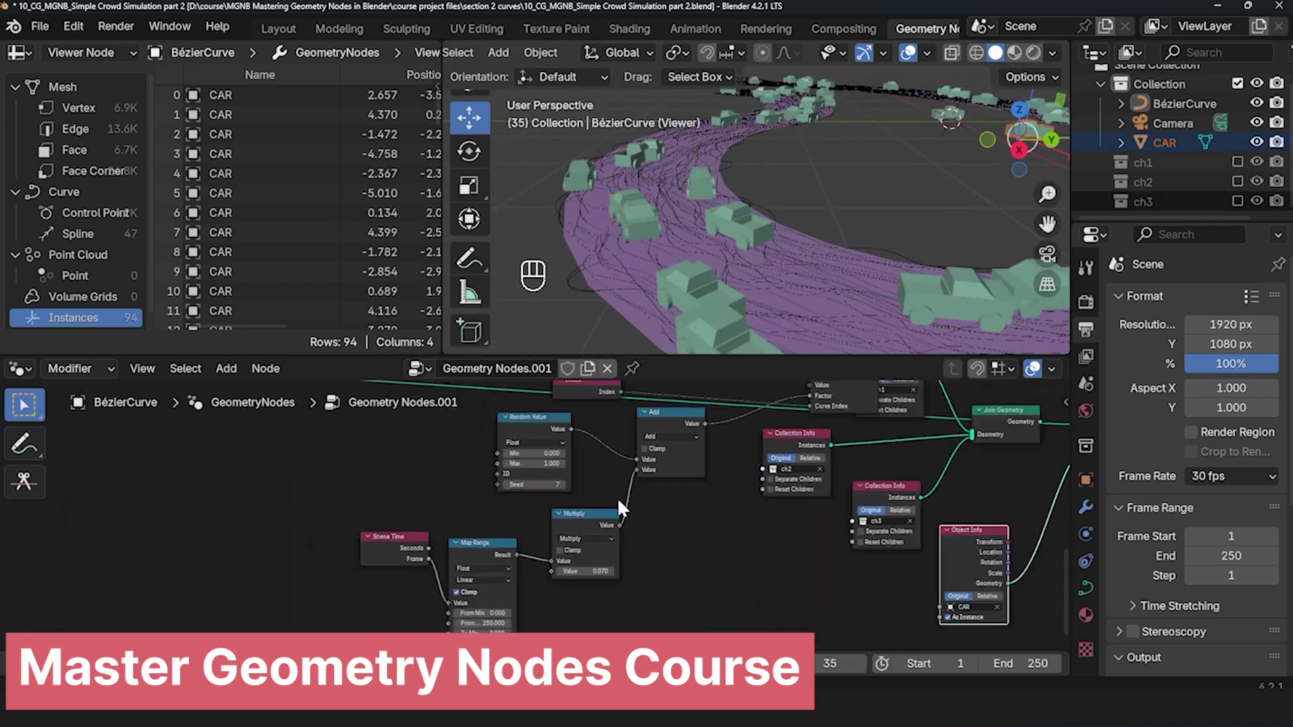
pyautogui.press('space')
# Unwrap the road mesh UVs, then move, scale and delete parts of the road curves
pyautogui.press('u')
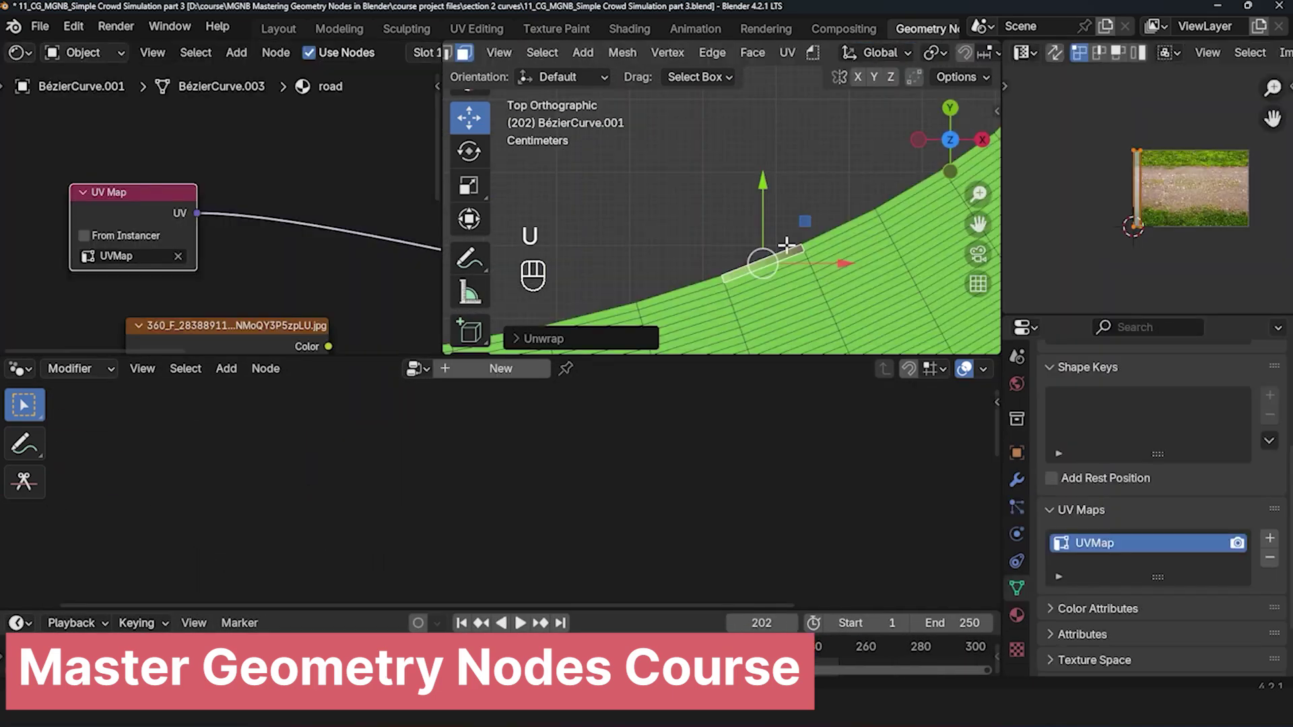
pyautogui.press('g')
pyautogui.press('Tab')
pyautogui.press('s')
pyautogui.press('s')
pyautogui.press('s')
pyautogui.press('Tab')
pyautogui.press('Tab')
pyautogui.press('Tab')
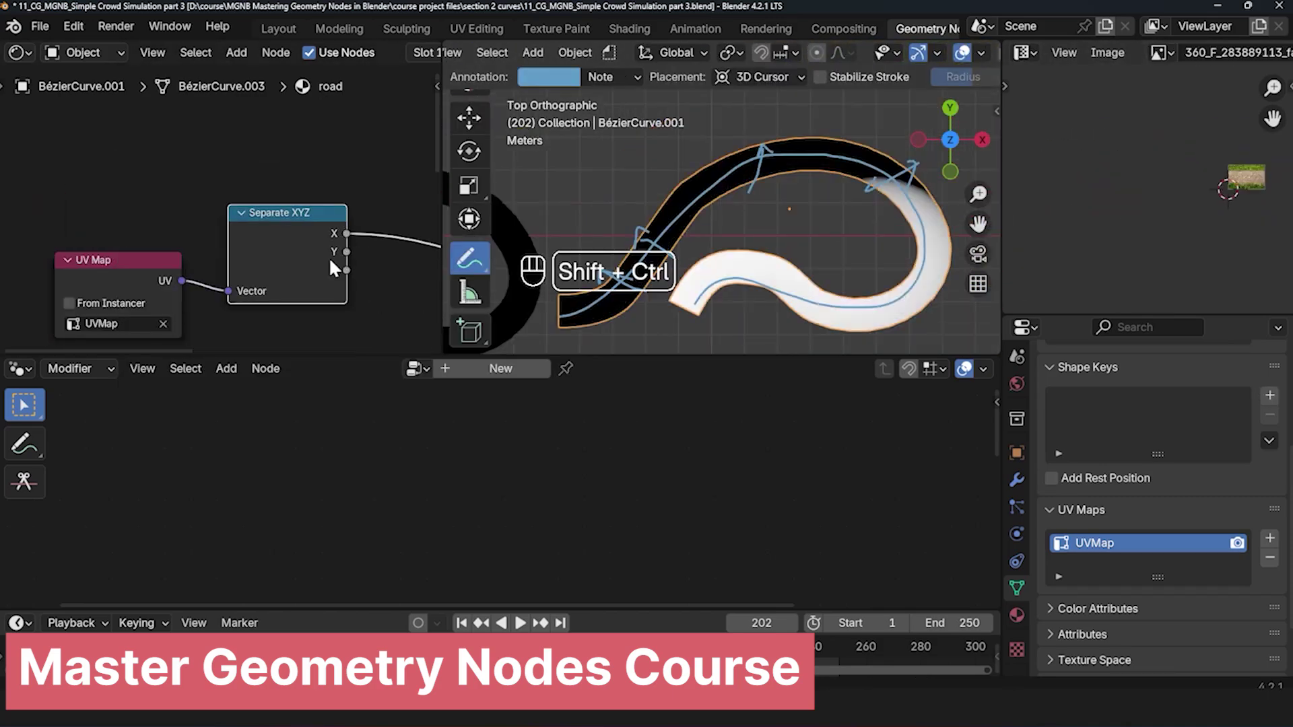
pyautogui.press('x')
pyautogui.press('x')
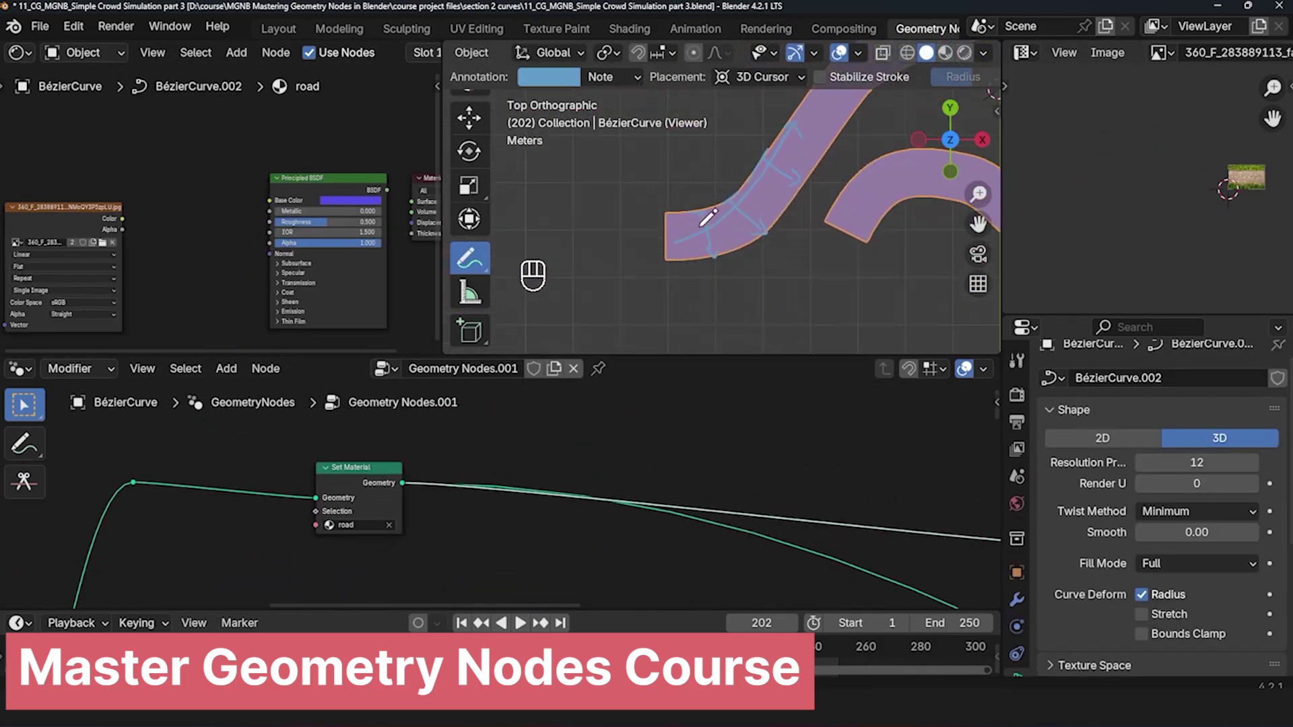